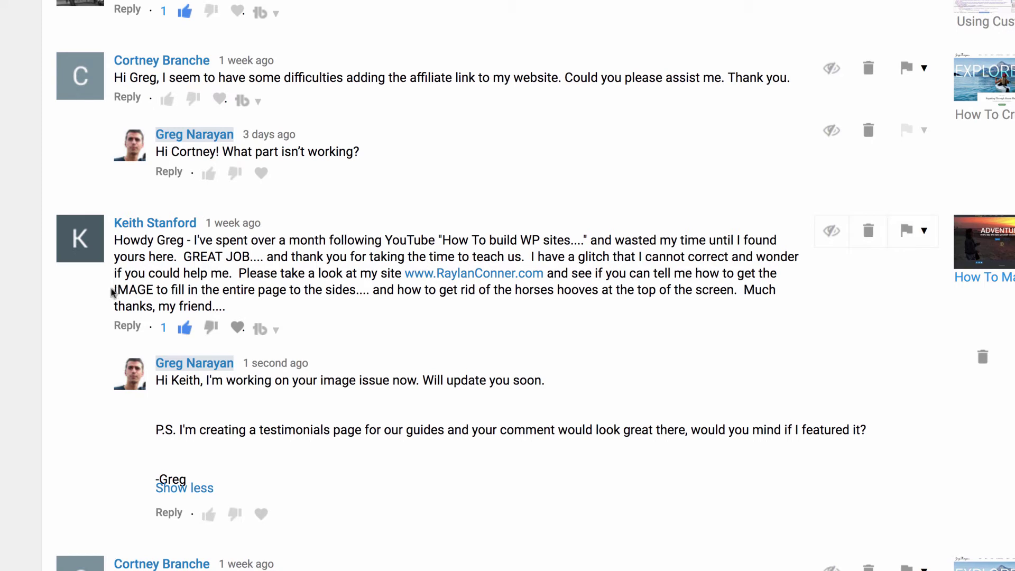
# Scroll through the madetoblog.com homepage to review the boxed sunset banner
pyautogui.moveTo(133, 288); pyautogui.dragTo(355, 296)
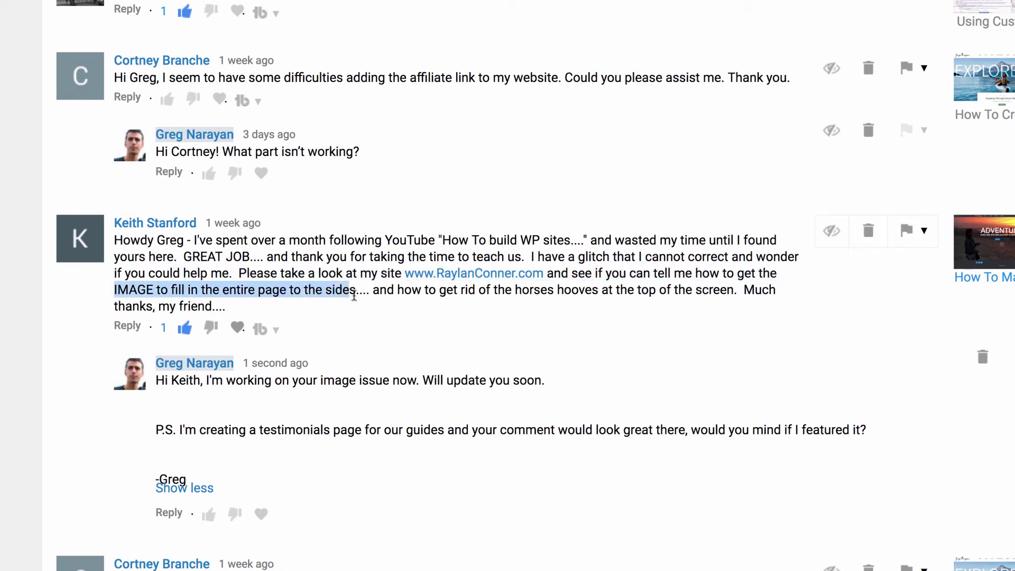
pyautogui.click(453, 290)
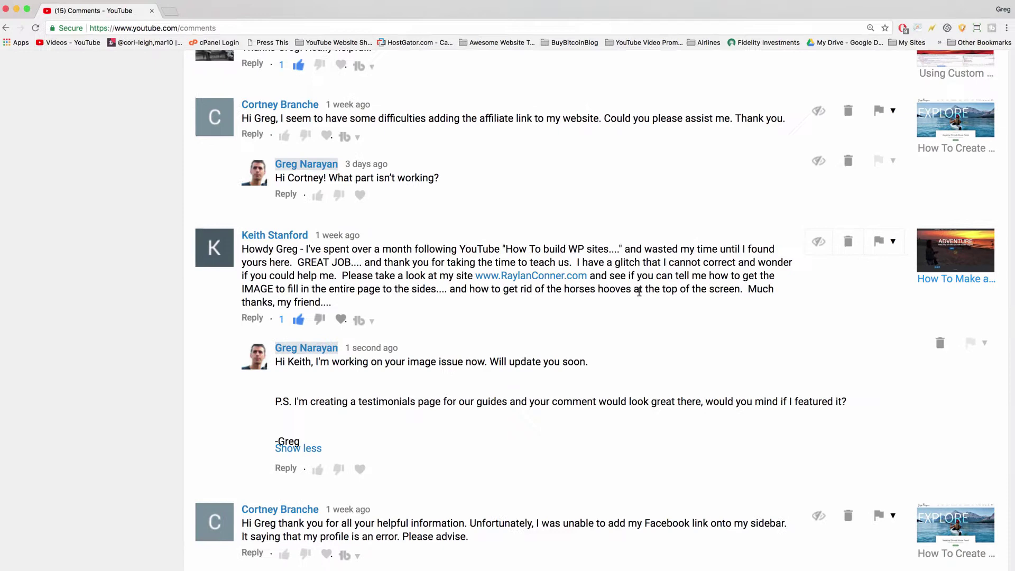
pyautogui.scroll(-1, 489, 305)
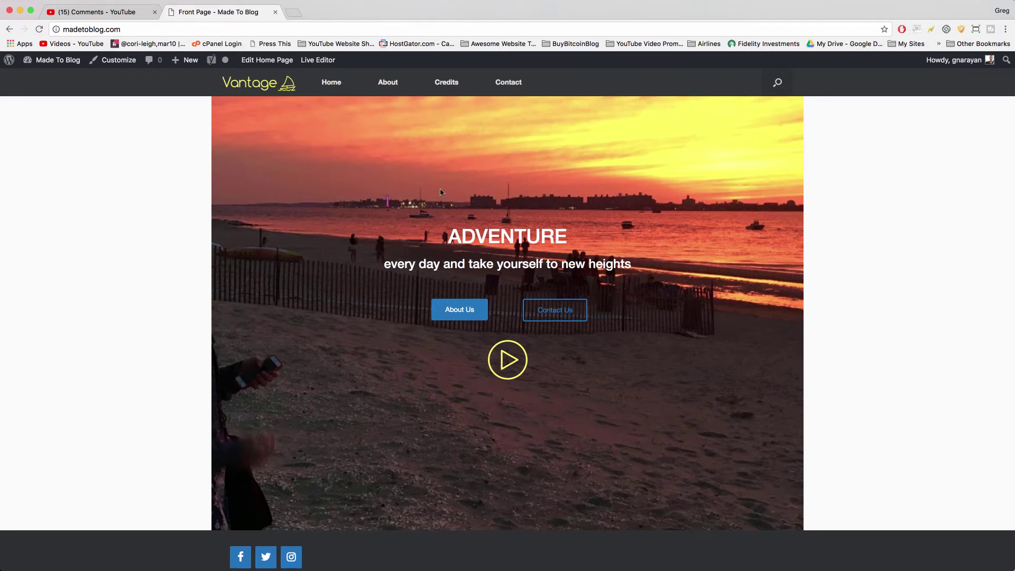
pyautogui.scroll(-3, 440, 192)
pyautogui.scroll(3, 197, 108)
pyautogui.scroll(-3, 326, 129)
pyautogui.scroll(3, 326, 129)
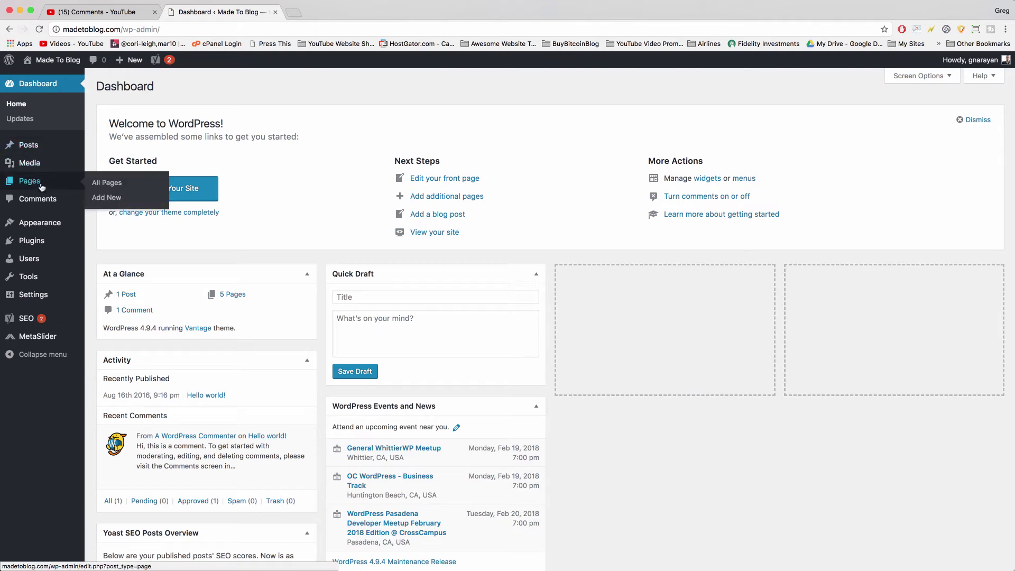
# Open the Front Page from the Pages list in the Page Builder editor
pyautogui.click(31, 181)
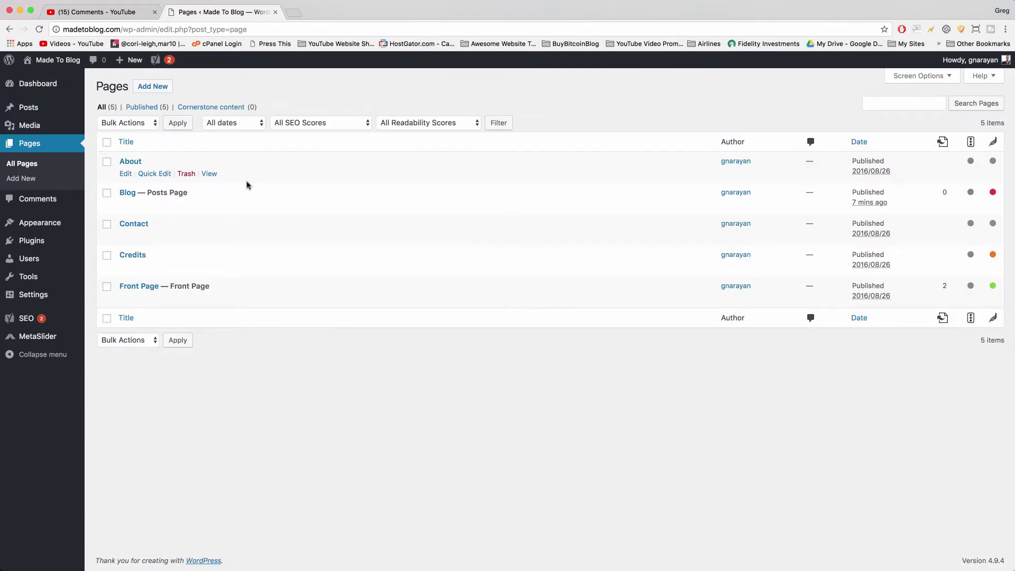
pyautogui.click(145, 286)
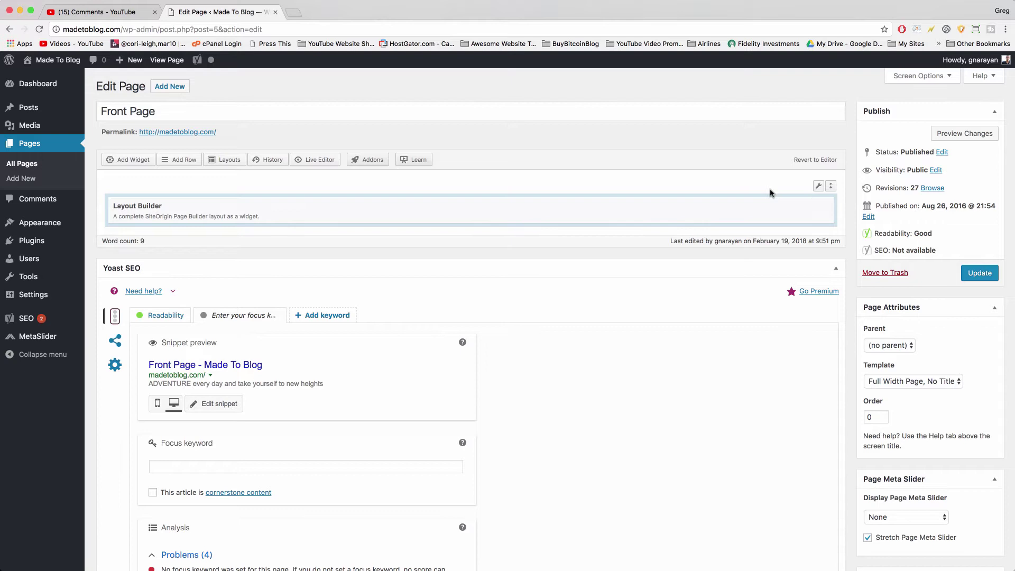
pyautogui.moveTo(818, 187)
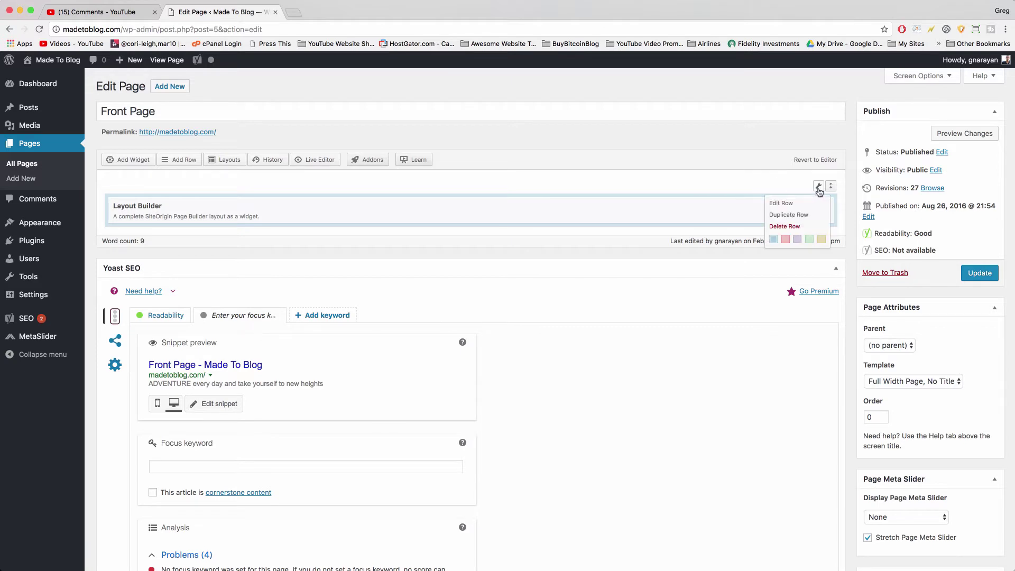
# Set the row's Background Image Display to Cover under Design, then apply it
pyautogui.click(809, 205)
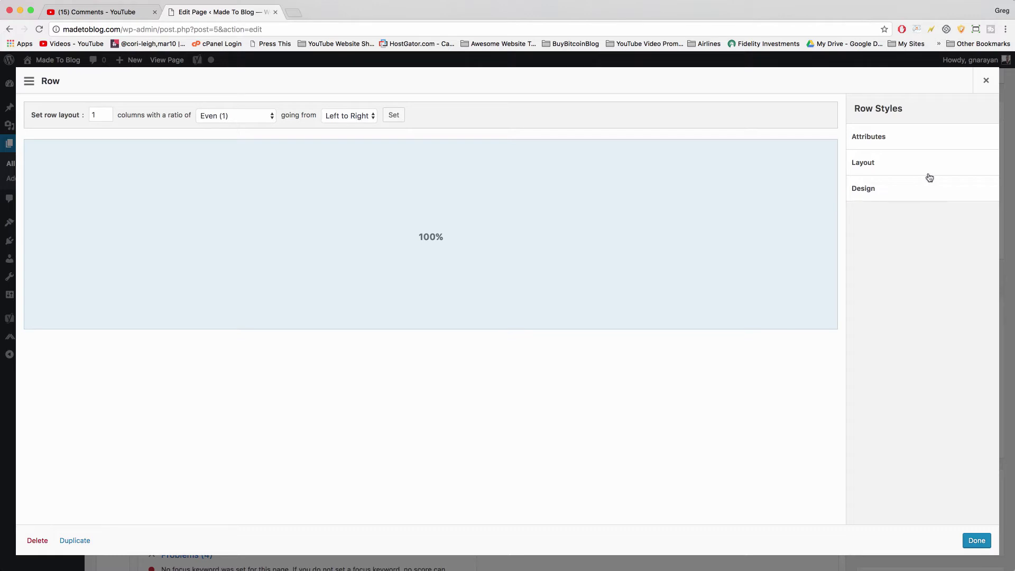
pyautogui.click(955, 190)
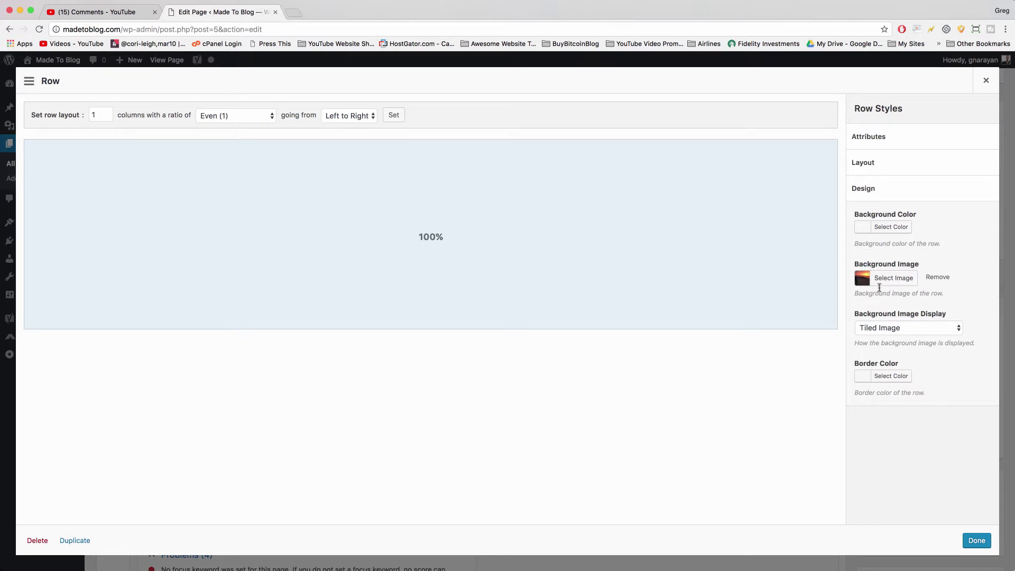
pyautogui.click(938, 329)
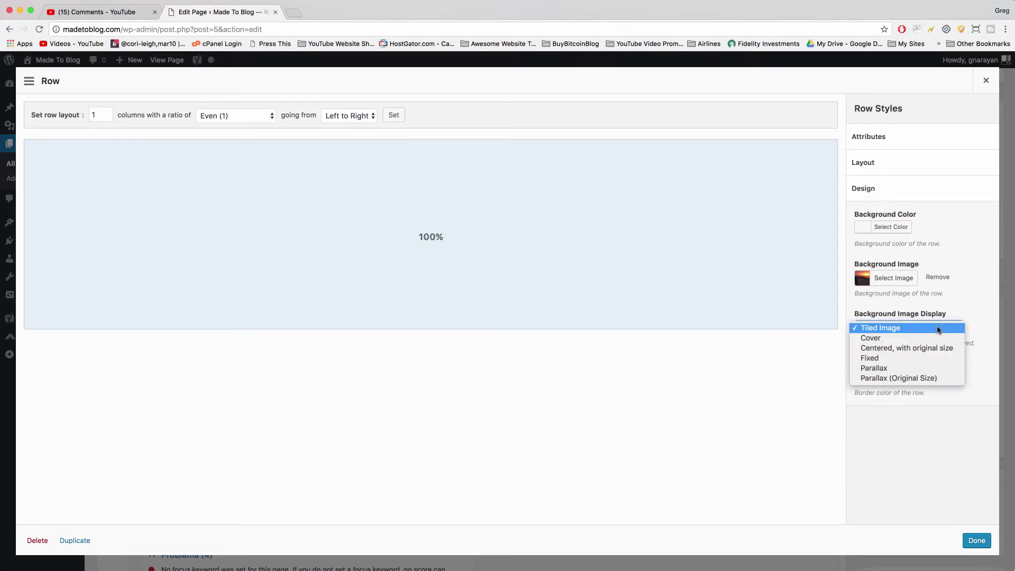
pyautogui.click(939, 337)
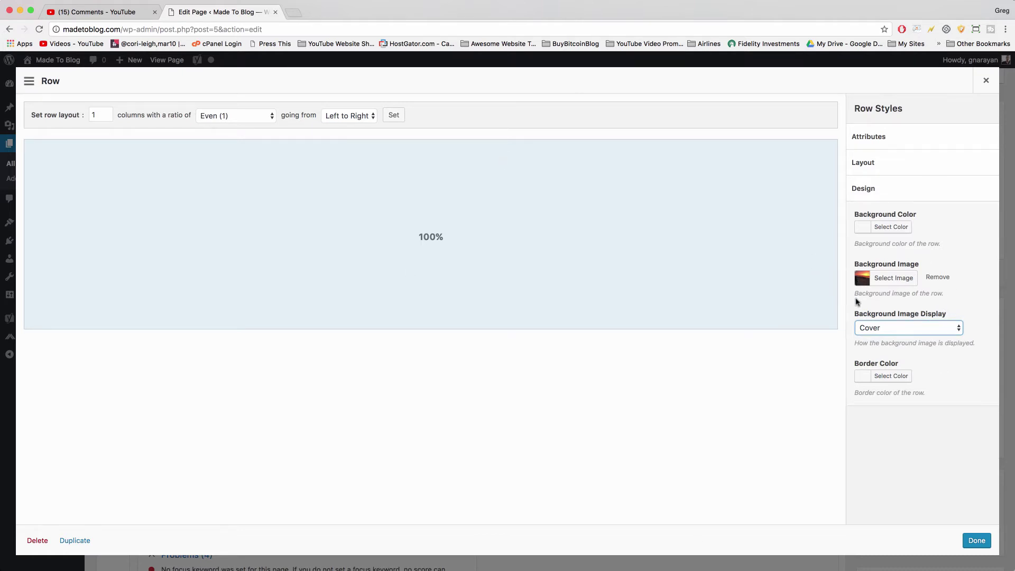
pyautogui.click(917, 334)
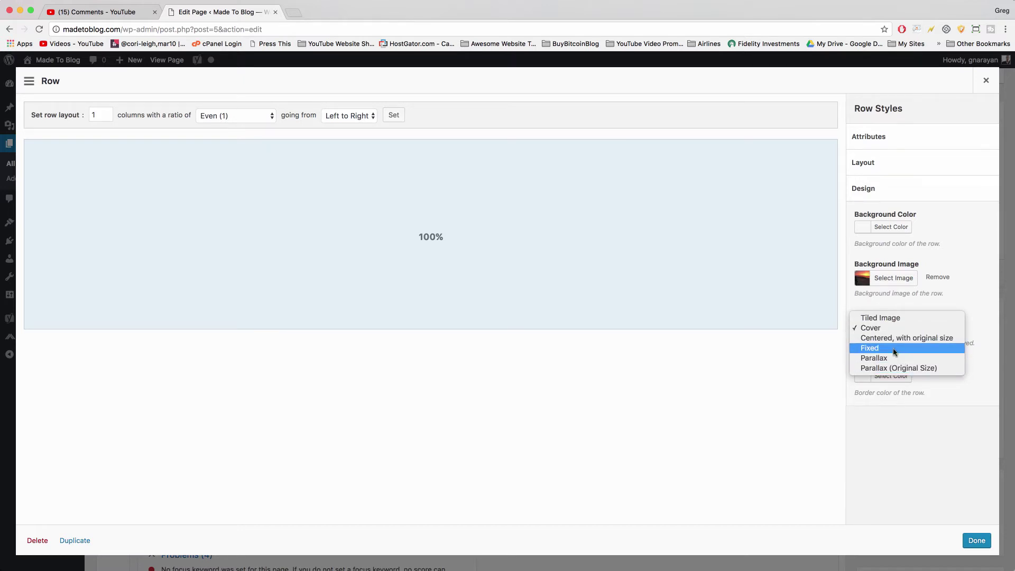
pyautogui.click(870, 329)
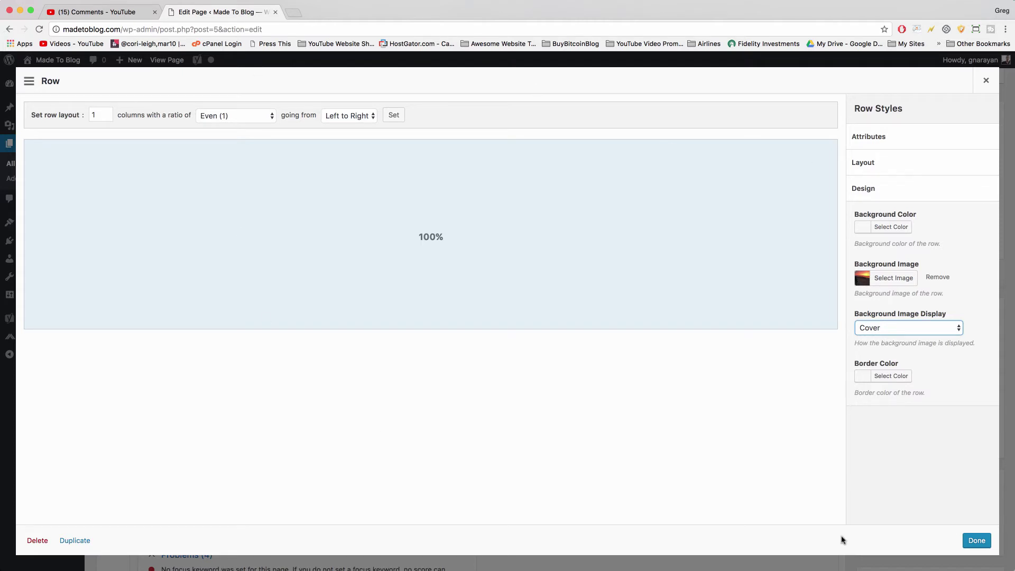
pyautogui.click(973, 541)
# Update the Front Page, view madetoblog.com live in a new tab, then open the Media Library
pyautogui.click(980, 274)
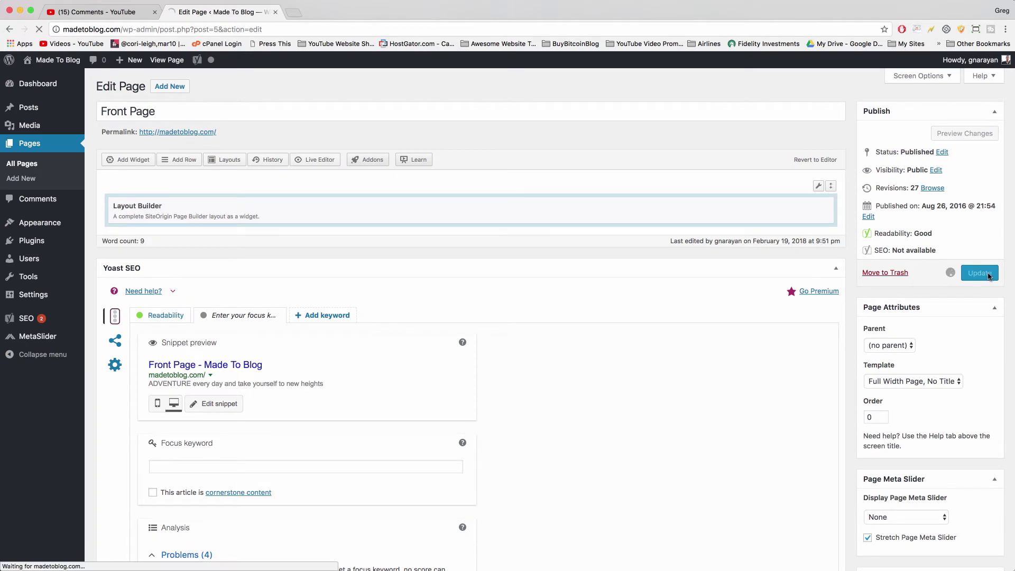
pyautogui.click(293, 11)
pyautogui.write('mad')
pyautogui.press('Return')
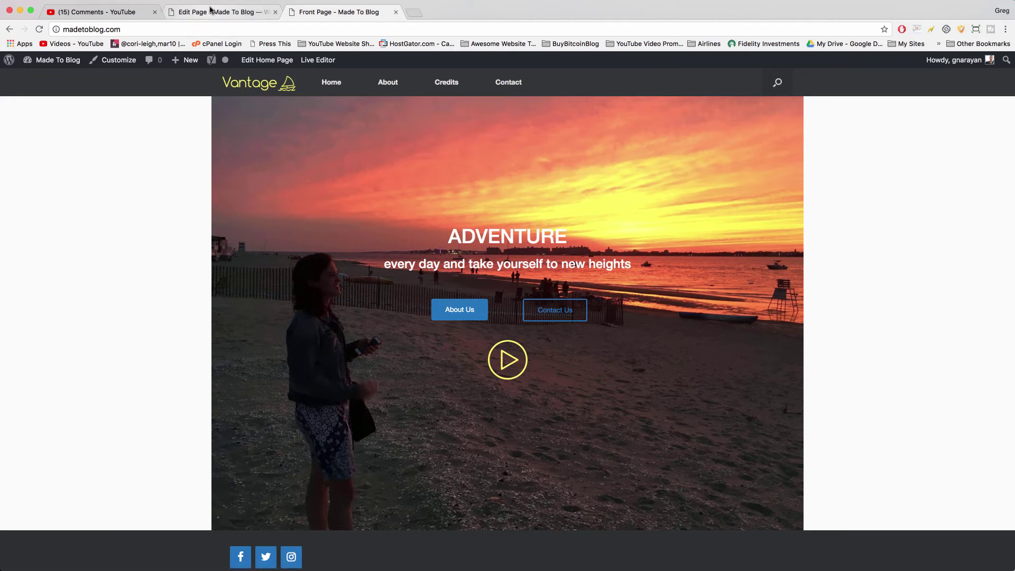
pyautogui.click(232, 13)
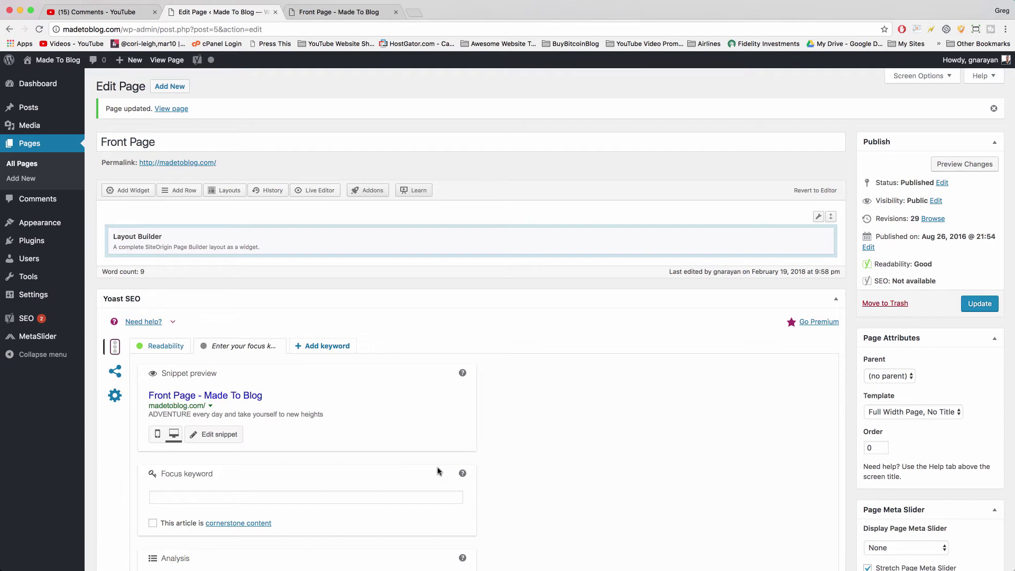
pyautogui.moveTo(29, 125)
pyautogui.click(39, 126)
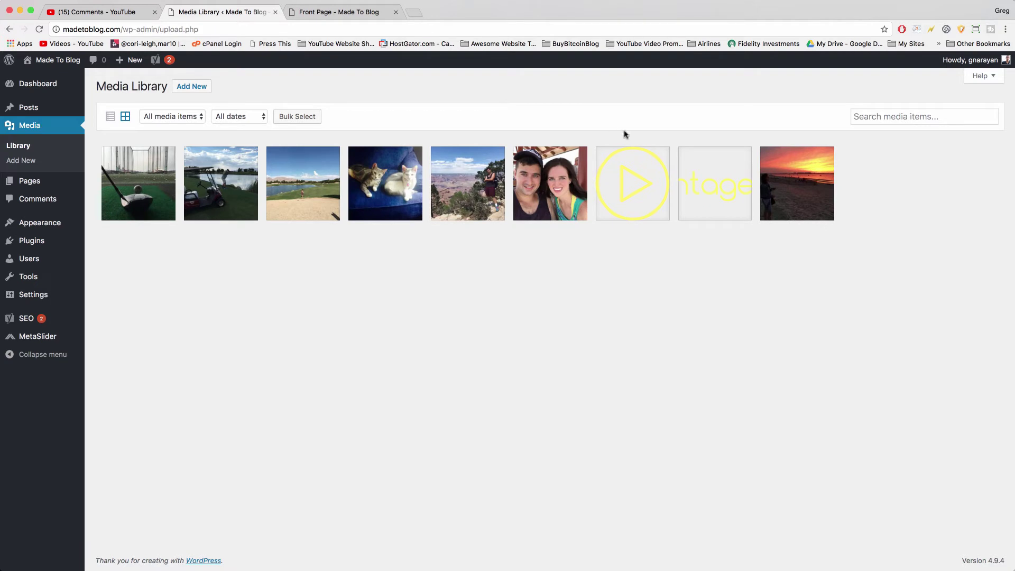
# Try a crop on the sunset image, close it without saving, and go to Pages
pyautogui.click(766, 178)
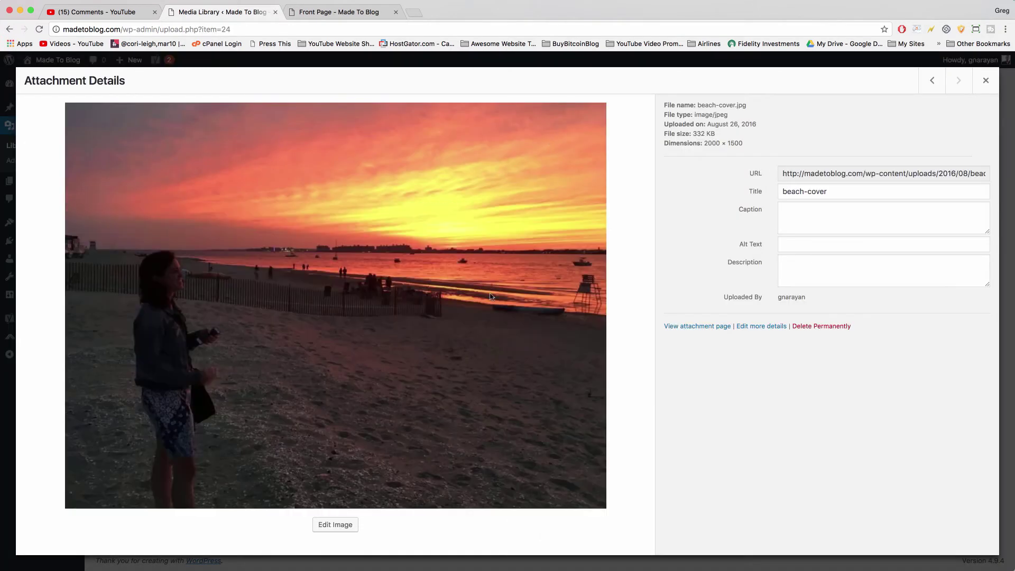
pyautogui.click(338, 524)
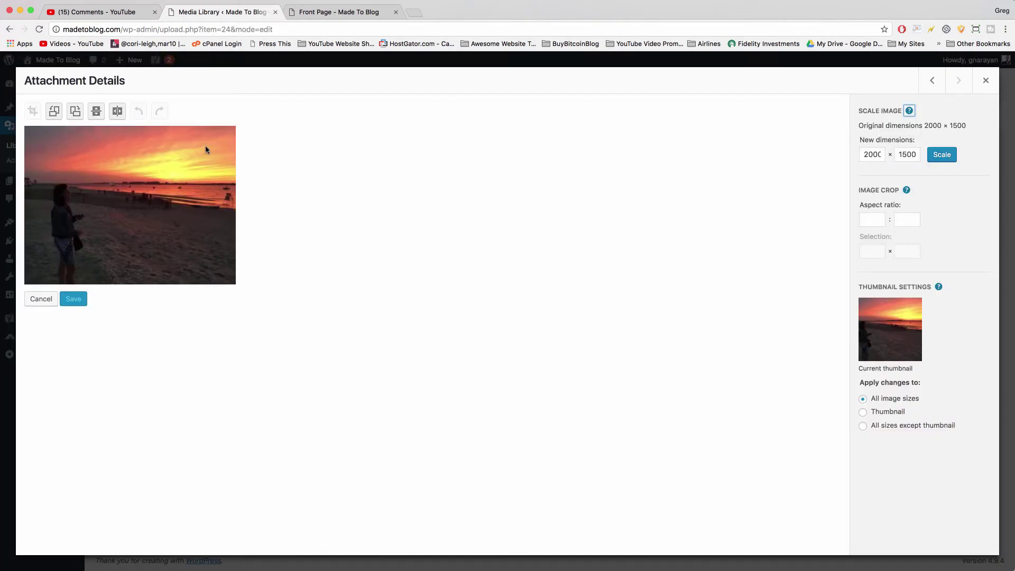
pyautogui.moveTo(199, 162)
pyautogui.mouseDown()
pyautogui.moveTo(48, 238)
pyautogui.moveTo(37, 272)
pyautogui.mouseUp()
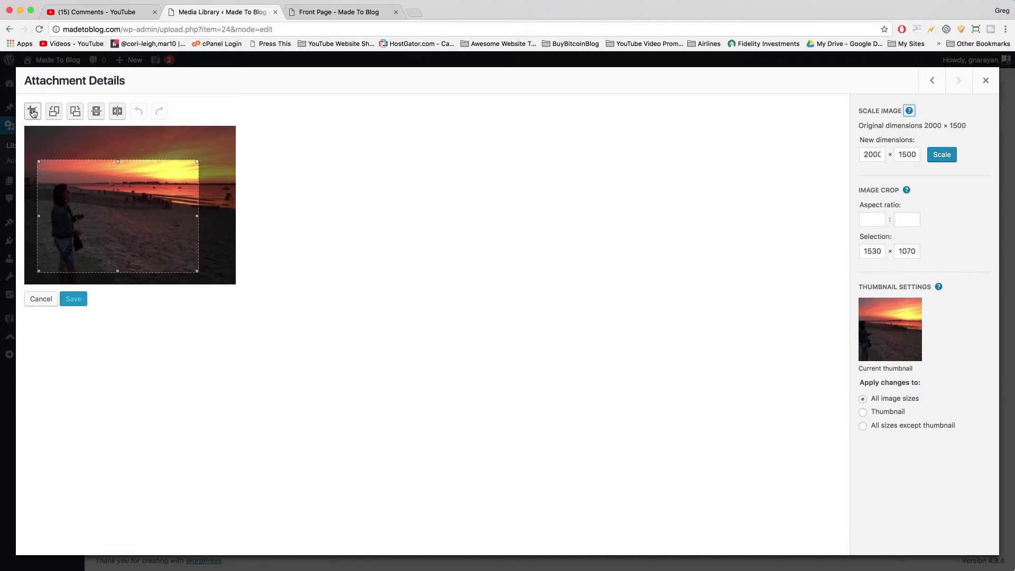
pyautogui.moveTo(123, 244); pyautogui.dragTo(125, 239)
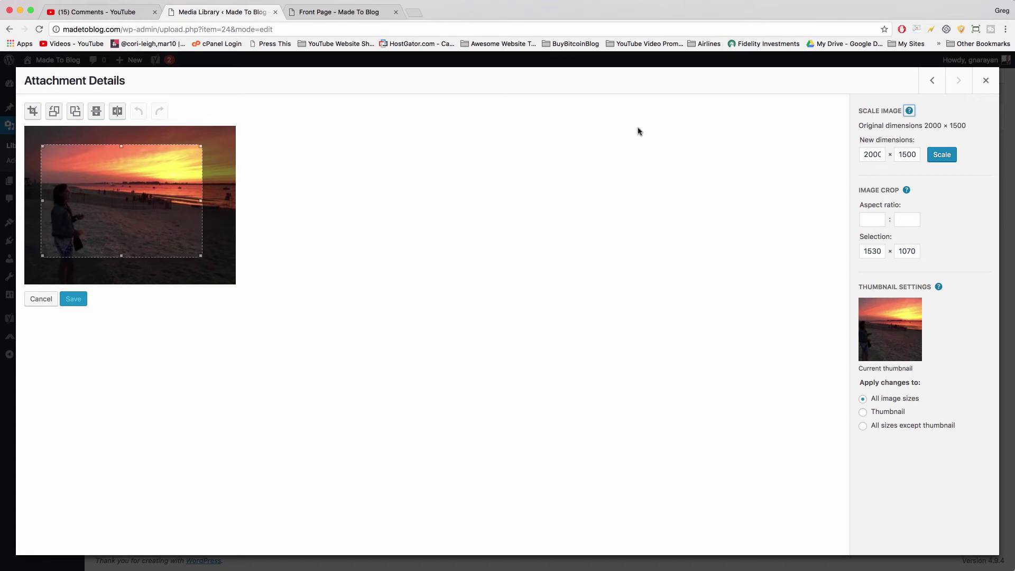
pyautogui.click(983, 85)
pyautogui.click(505, 327)
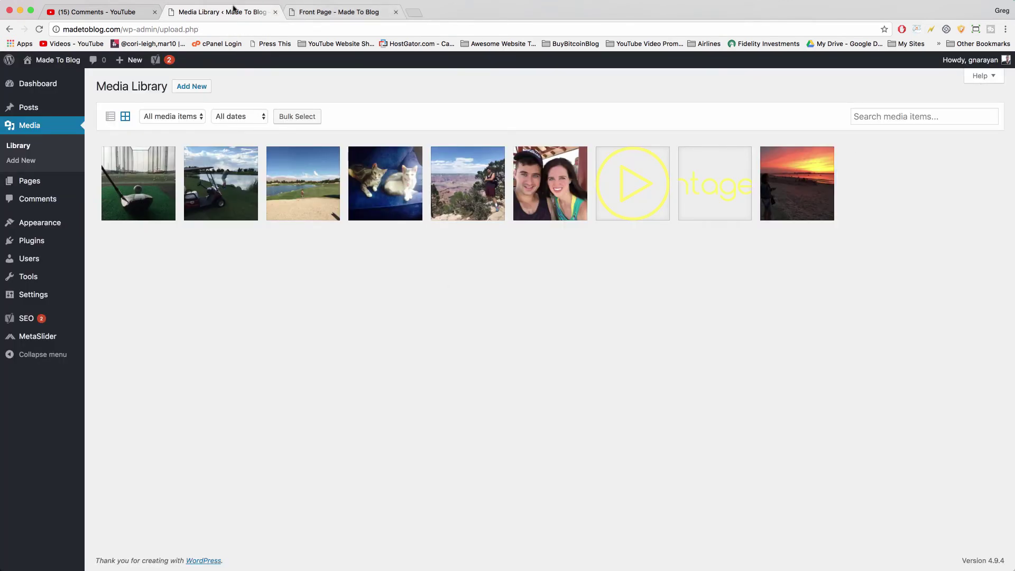
pyautogui.moveTo(28, 107)
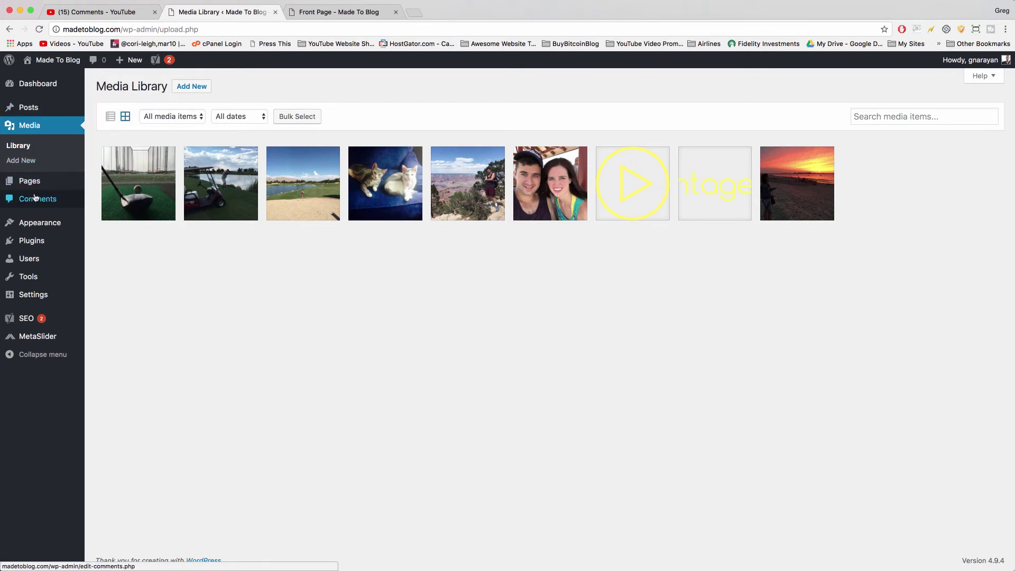
pyautogui.moveTo(29, 180)
pyautogui.click(29, 189)
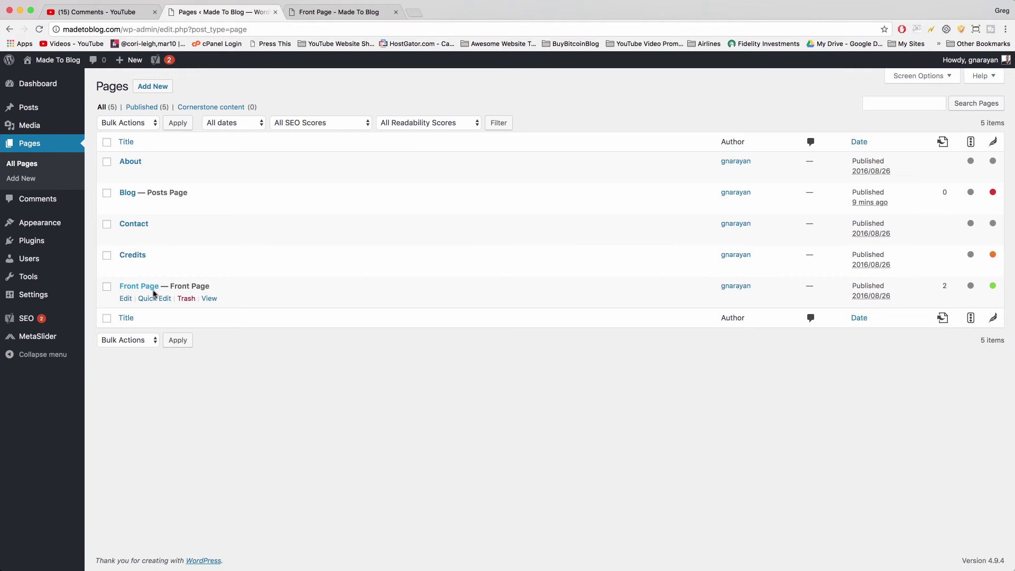
# Set the Front Page row's Row Layout to Full Width under Layout, then apply it
pyautogui.click(138, 288)
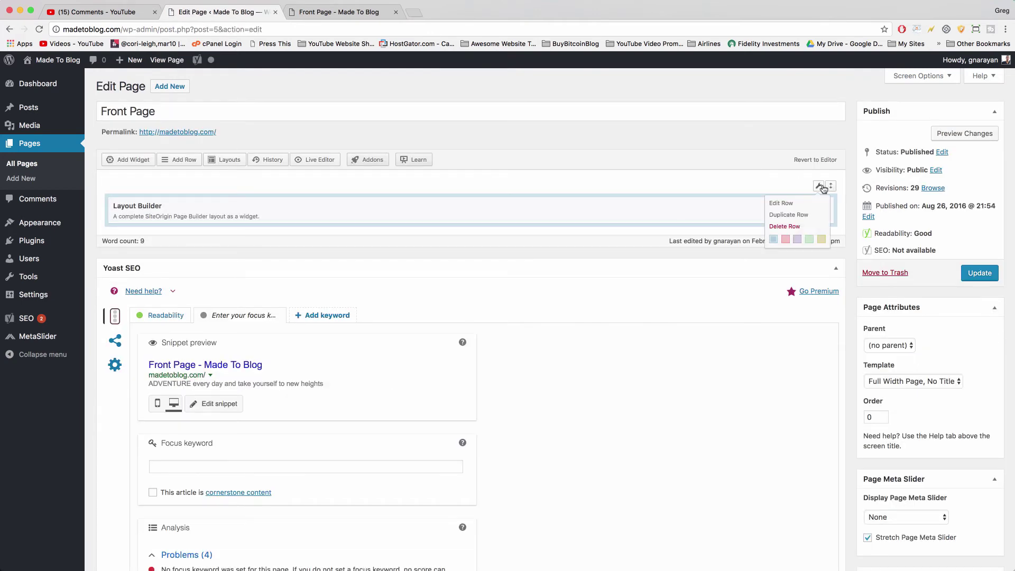
pyautogui.click(805, 205)
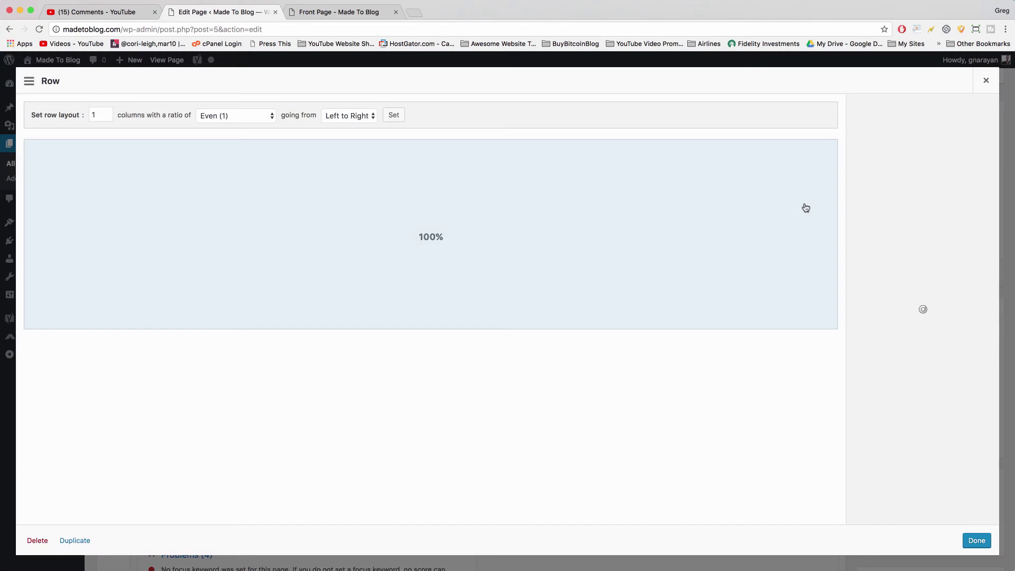
pyautogui.click(918, 167)
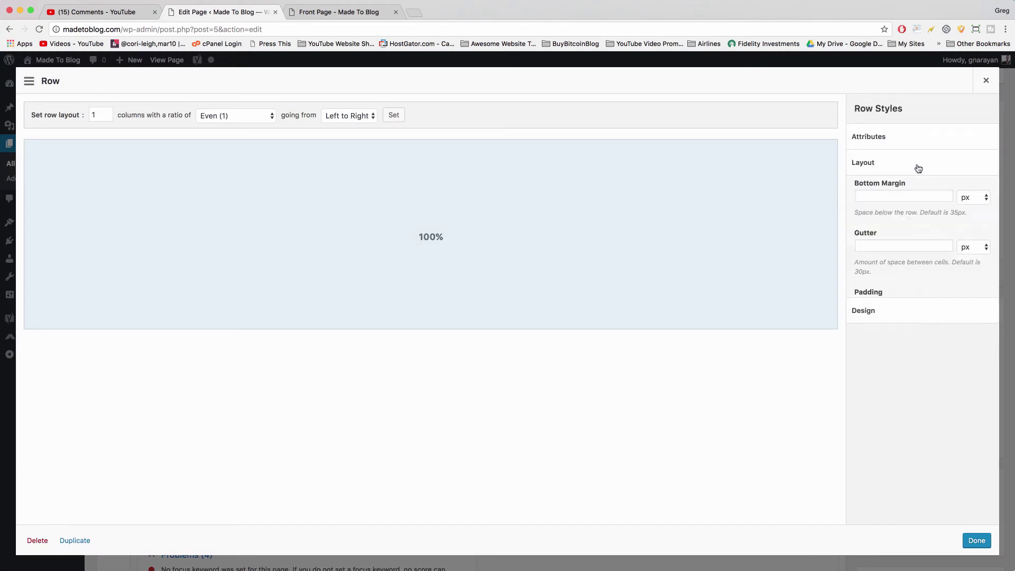
pyautogui.scroll(-2, 883, 344)
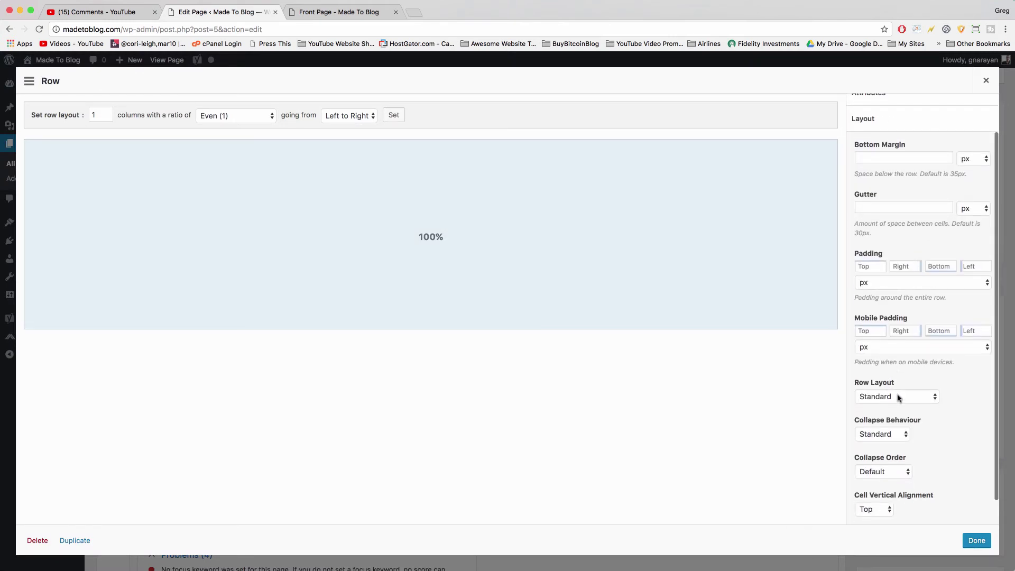
pyautogui.click(898, 398)
pyautogui.click(899, 408)
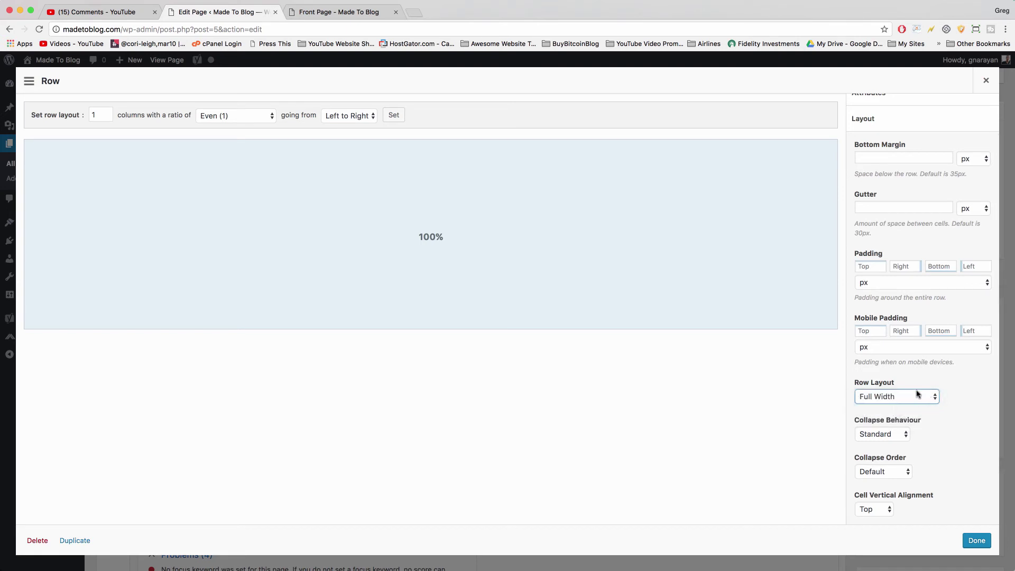
pyautogui.scroll(-1, 934, 405)
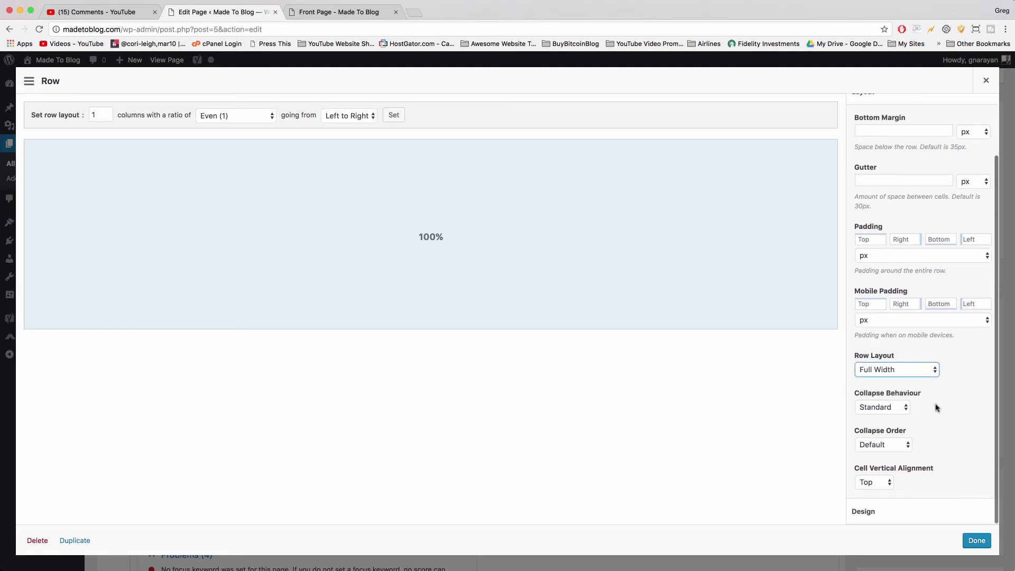
pyautogui.click(977, 541)
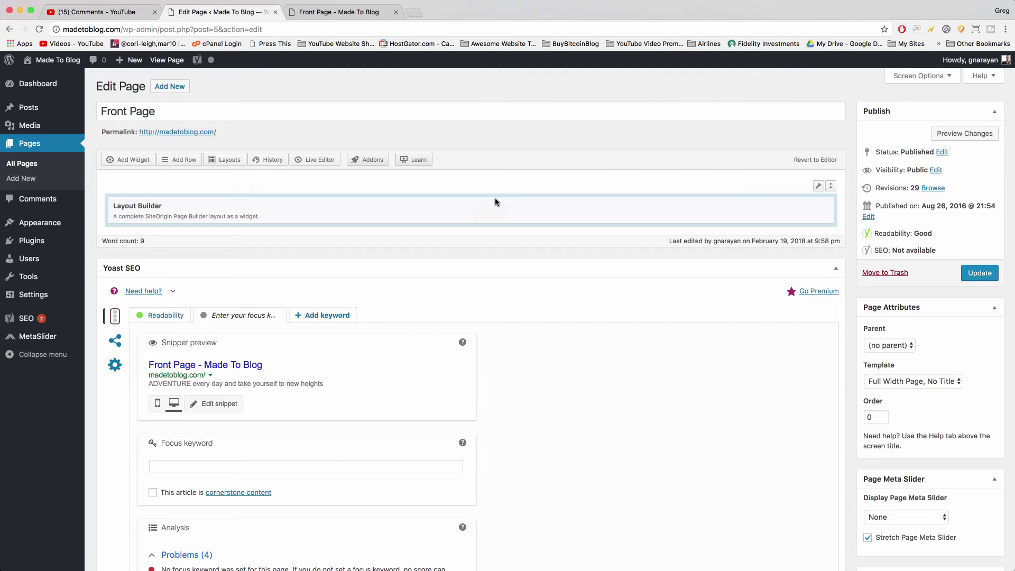
# Update the Front Page and reload the live homepage to confirm the edge-to-edge sunset hero
pyautogui.click(975, 275)
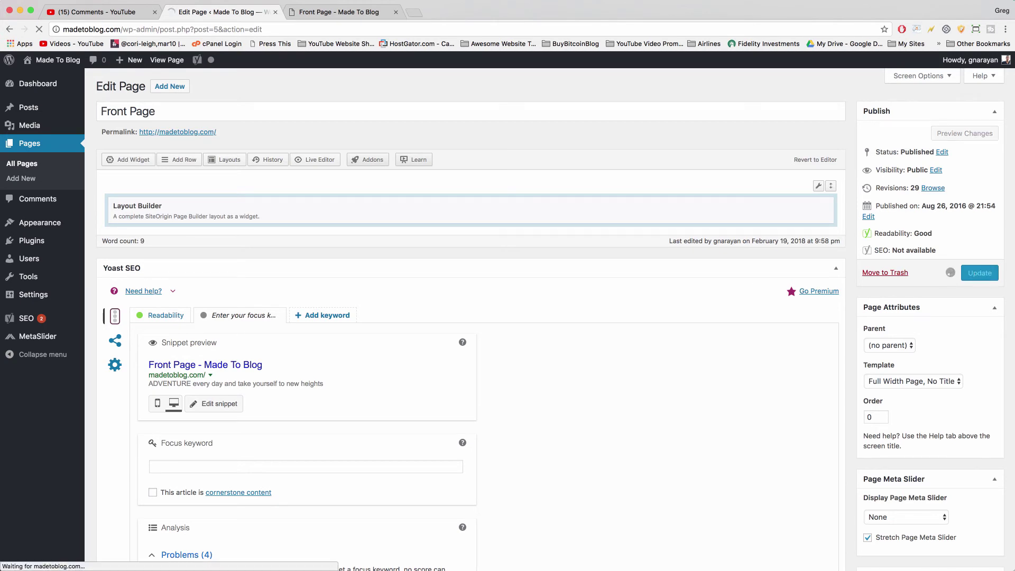
pyautogui.click(341, 12)
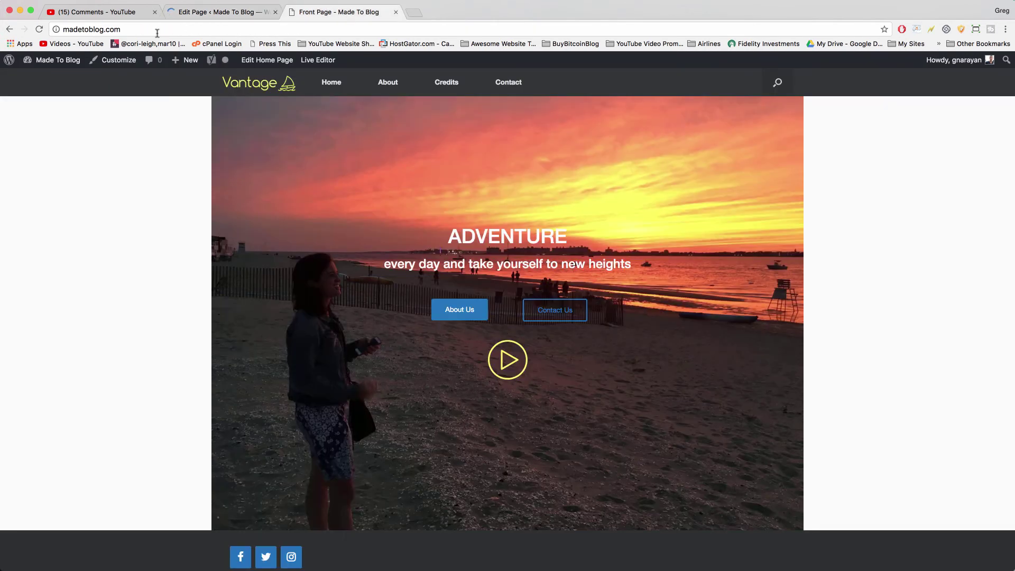
pyautogui.click(273, 88)
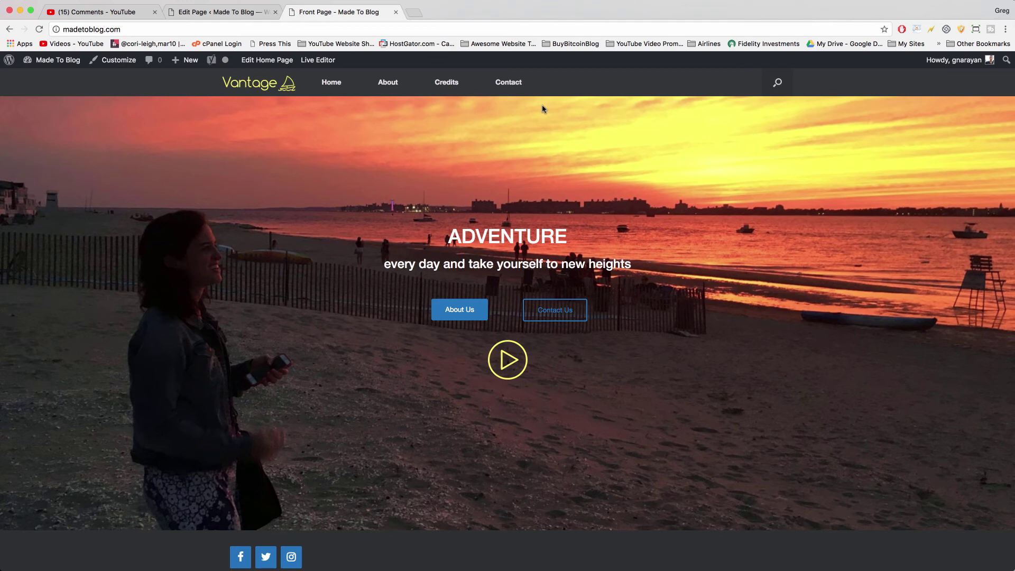
pyautogui.scroll(-2, 567, 108)
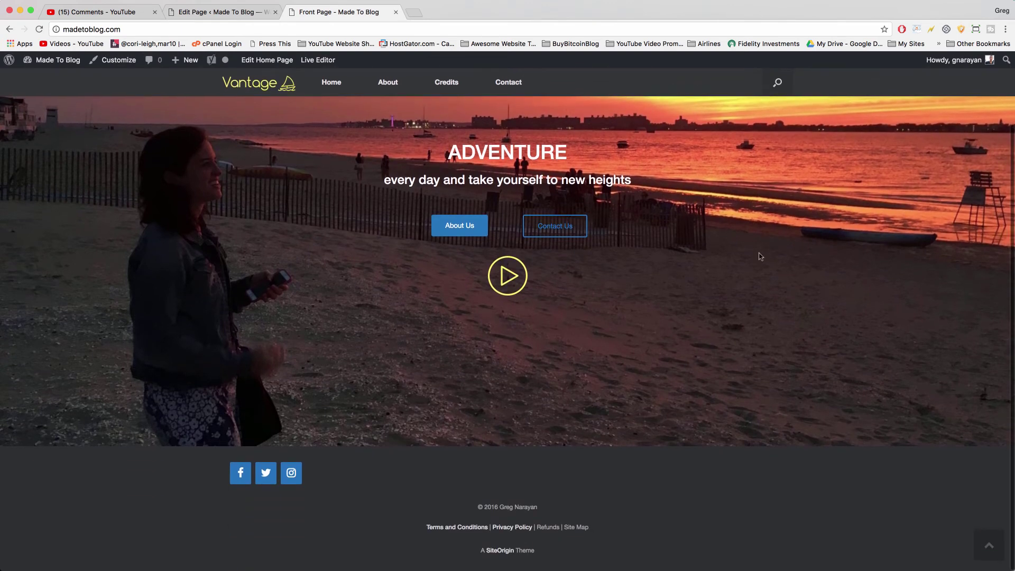
pyautogui.scroll(2, 797, 219)
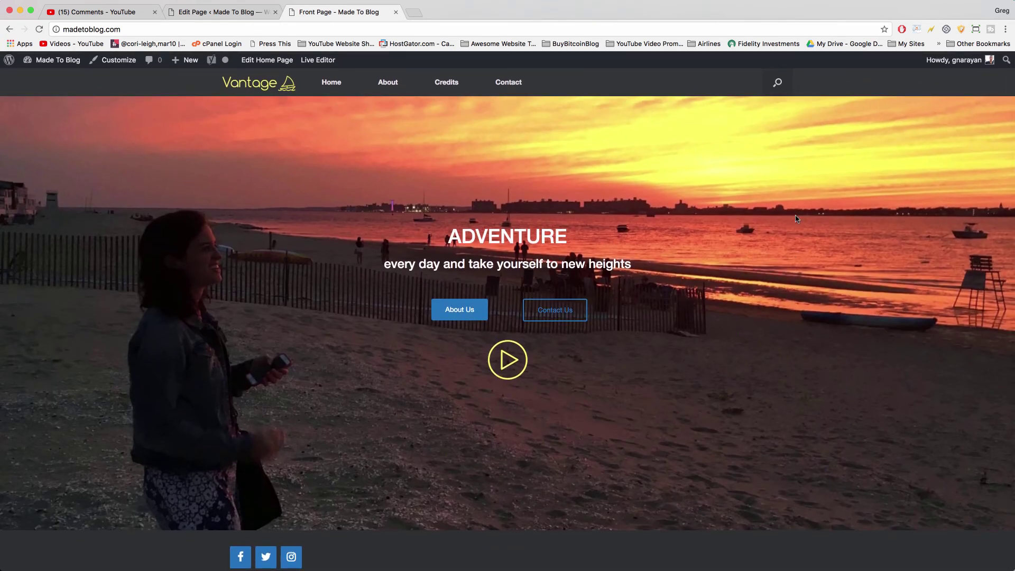
pyautogui.click(243, 14)
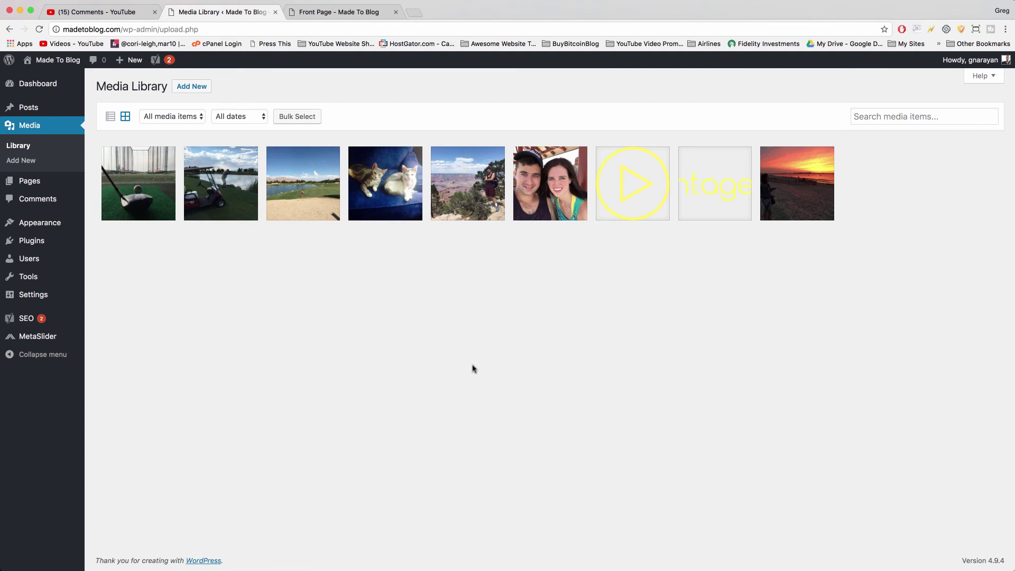
# Check the sunset photo's 2000 × 1500 dimensions, then return to the live homepage
pyautogui.click(816, 187)
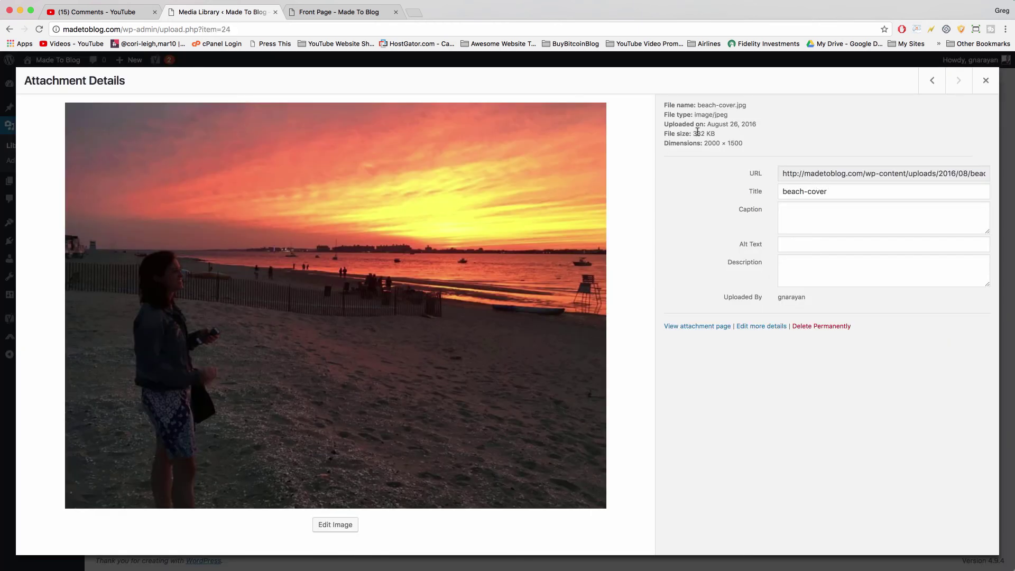
pyautogui.moveTo(704, 141); pyautogui.dragTo(749, 146)
pyautogui.click(771, 147)
pyautogui.moveTo(754, 144); pyautogui.dragTo(699, 143)
pyautogui.click(752, 144)
pyautogui.click(987, 81)
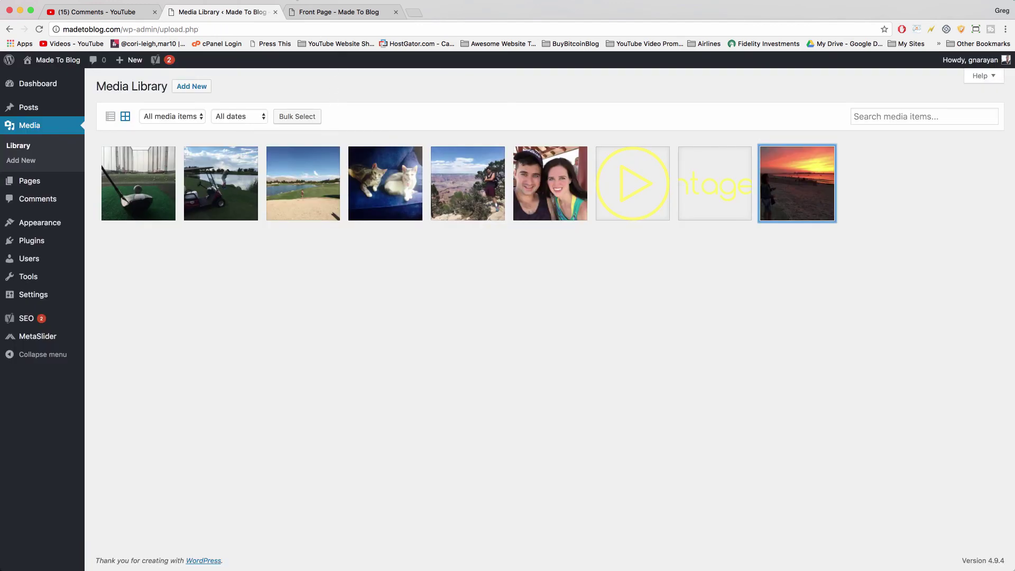
pyautogui.click(330, 12)
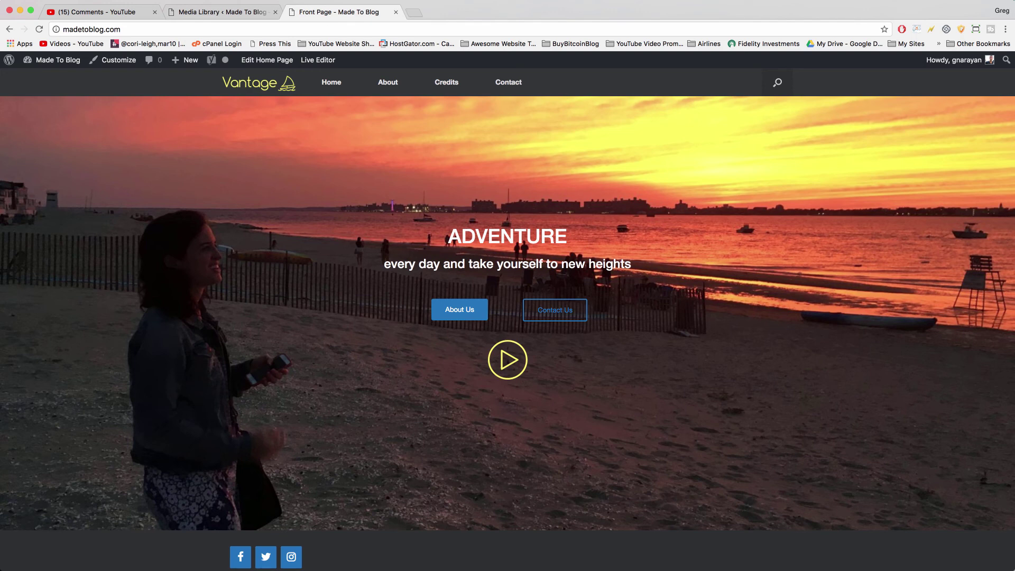
pyautogui.click(94, 9)
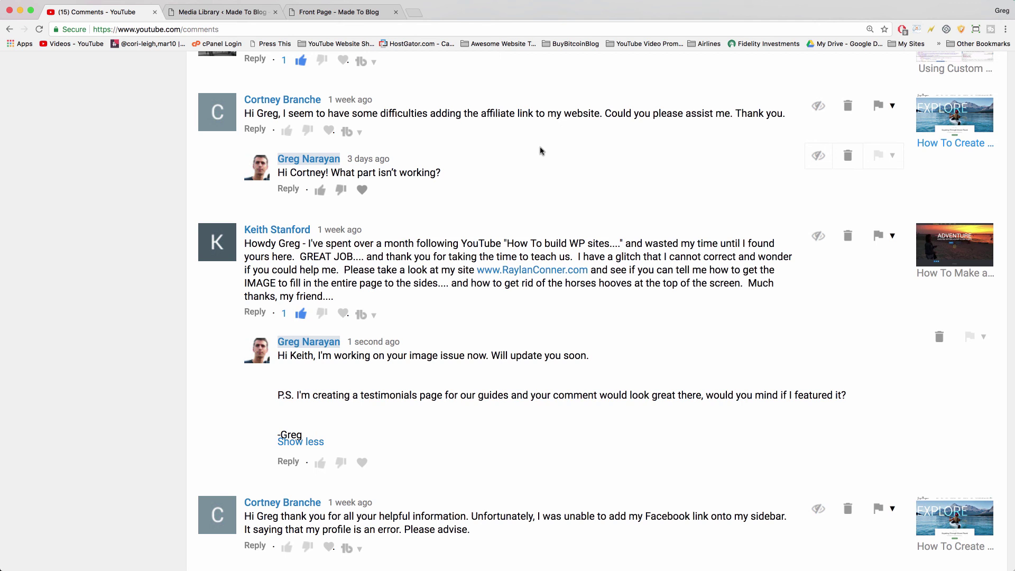
pyautogui.click(327, 15)
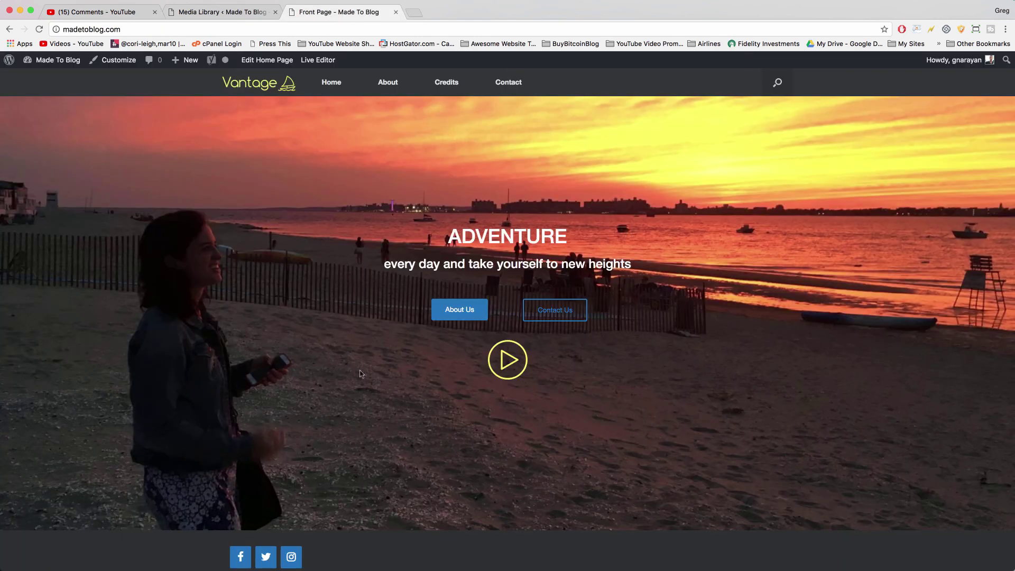